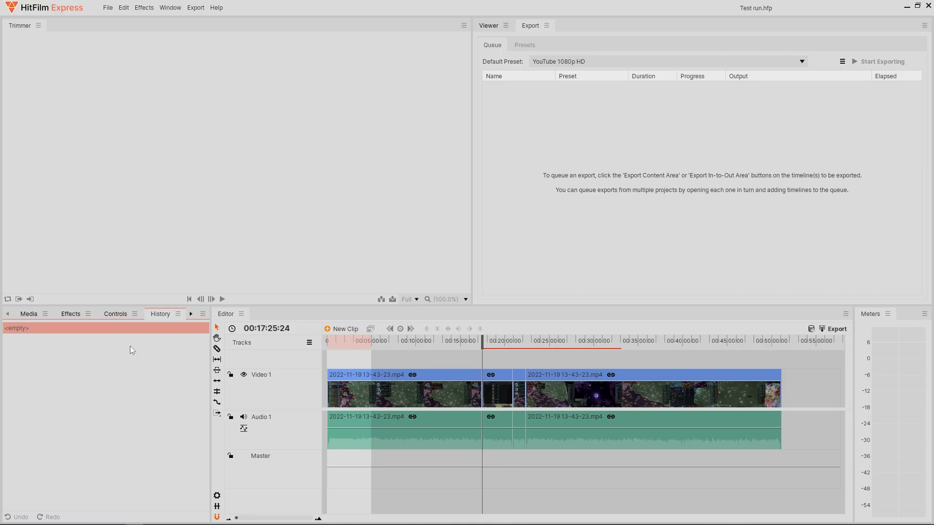
- Show the Media panel listing the single imported video clip
{"action": "left_click", "coordinate": [33, 314]}
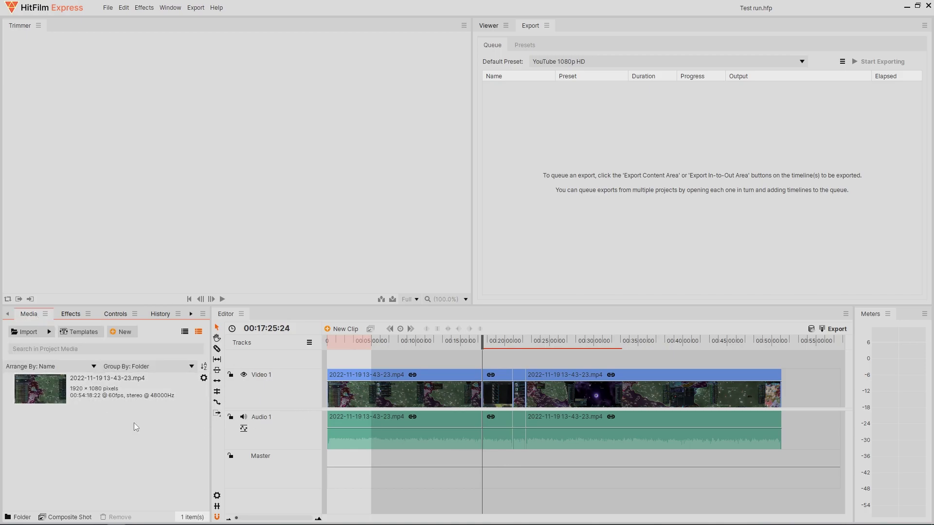
- Switch the lower-left panel to the History list, which has no recorded actions yet
{"action": "left_click", "coordinate": [165, 313]}
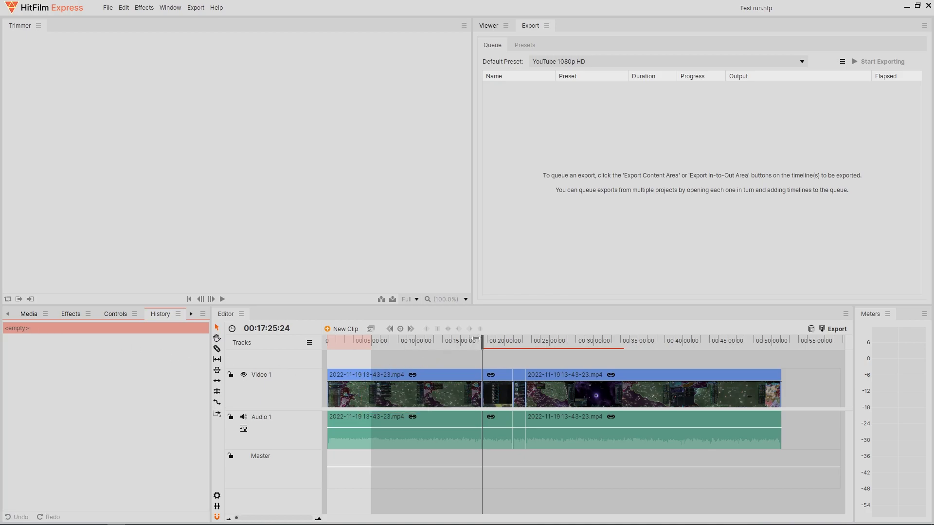
- Cut out the section between about 00:25:34 and 00:26:05:30, then close the gap
{"action": "left_click", "coordinate": [557, 341]}
{"action": "scroll", "coordinate": [557, 379], "scroll_direction": "up", "scroll_amount": 5}
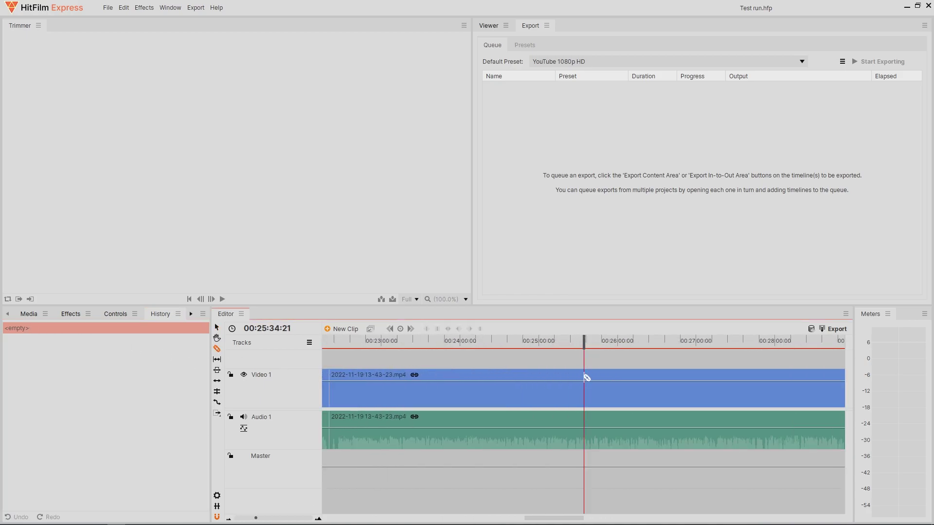
{"action": "key", "text": "ctrl+shift+d"}
{"action": "left_click", "coordinate": [625, 341]}
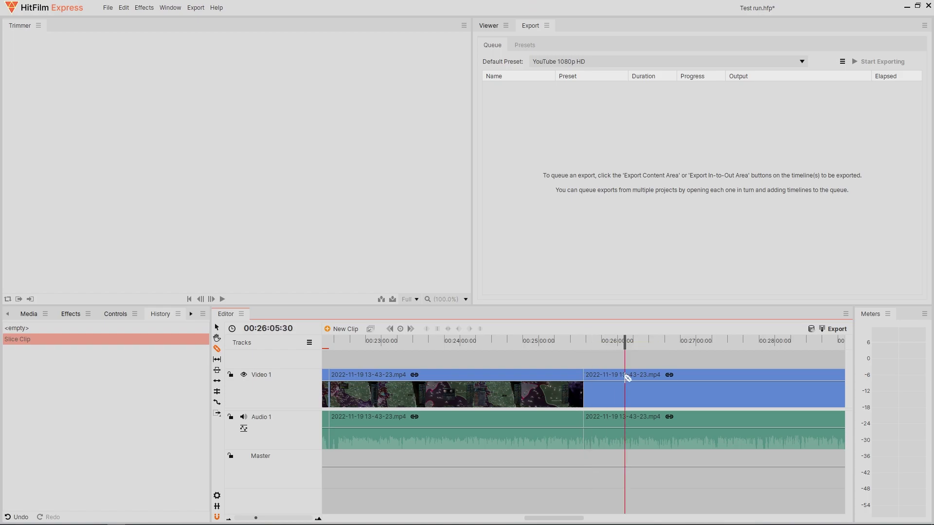
{"action": "key", "text": "ctrl+shift+d"}
{"action": "left_click", "coordinate": [604, 394]}
{"action": "key", "text": "Delete"}
{"action": "left_click_drag", "start_coordinate": [637, 376], "coordinate": [597, 376]}
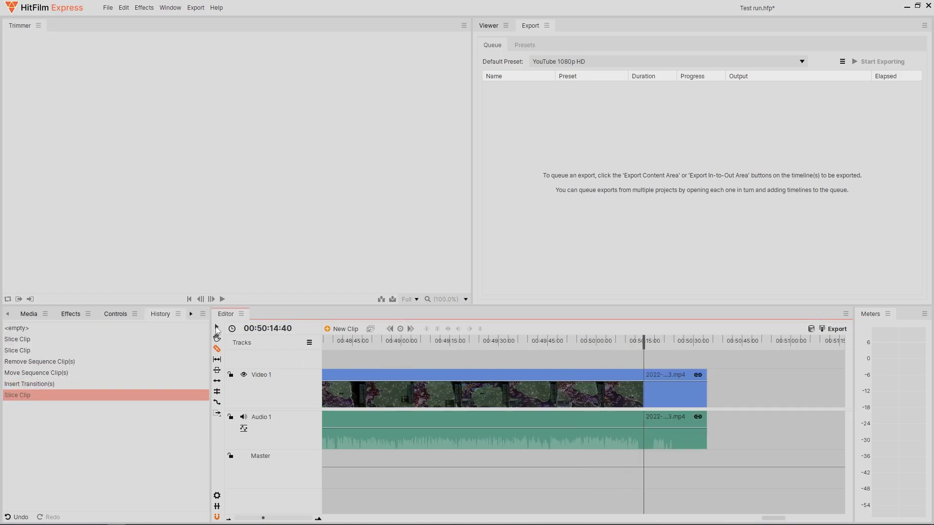
- Delete the trailing piece at the end of the clip
{"action": "left_click", "coordinate": [216, 330]}
{"action": "left_click", "coordinate": [657, 391]}
{"action": "key", "text": "Delete"}
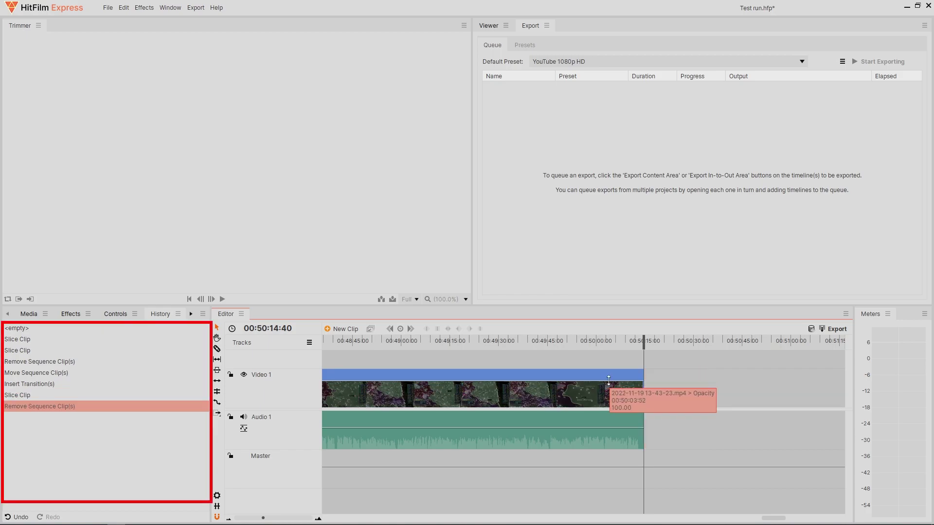
- Add an opacity keyframe near the clip end and drag it down into a fade-out
{"action": "left_click", "coordinate": [620, 380], "text": "ctrl"}
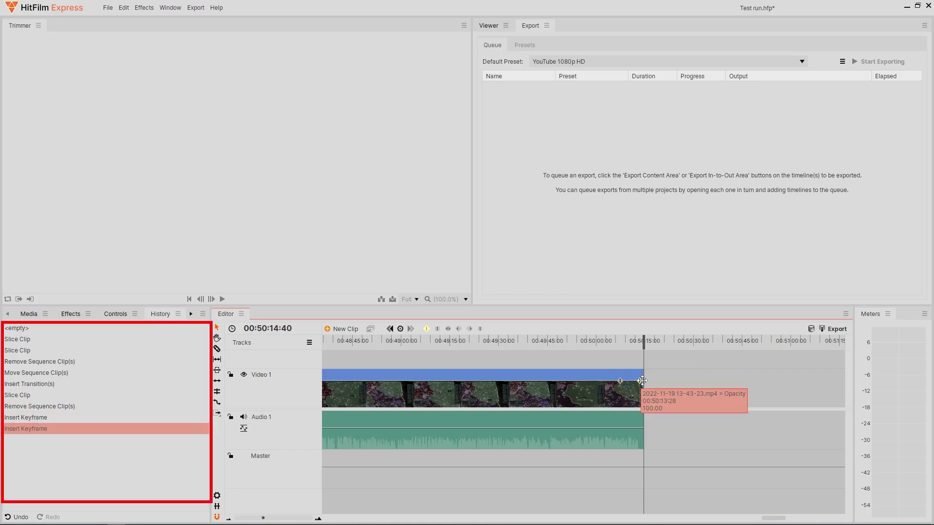
{"action": "left_click_drag", "start_coordinate": [641, 380], "coordinate": [642, 405]}
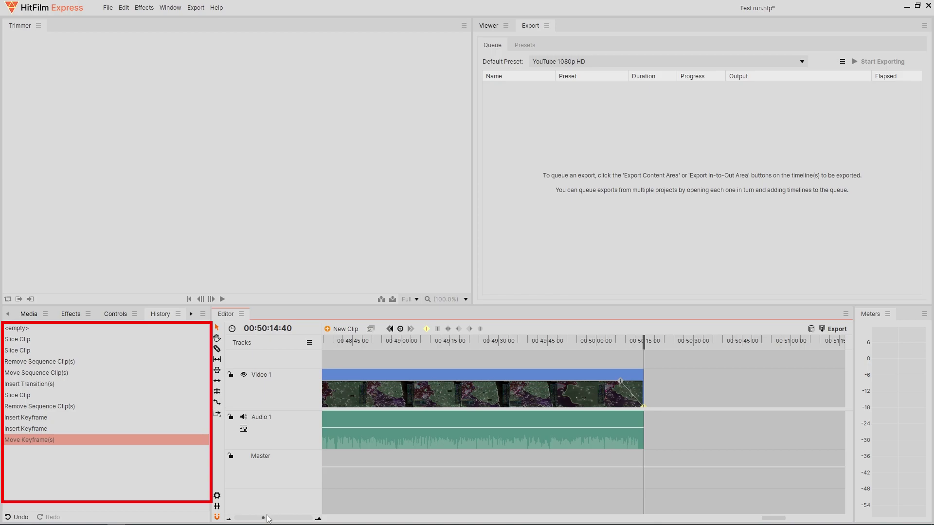
{"action": "left_click_drag", "start_coordinate": [263, 518], "coordinate": [232, 518]}
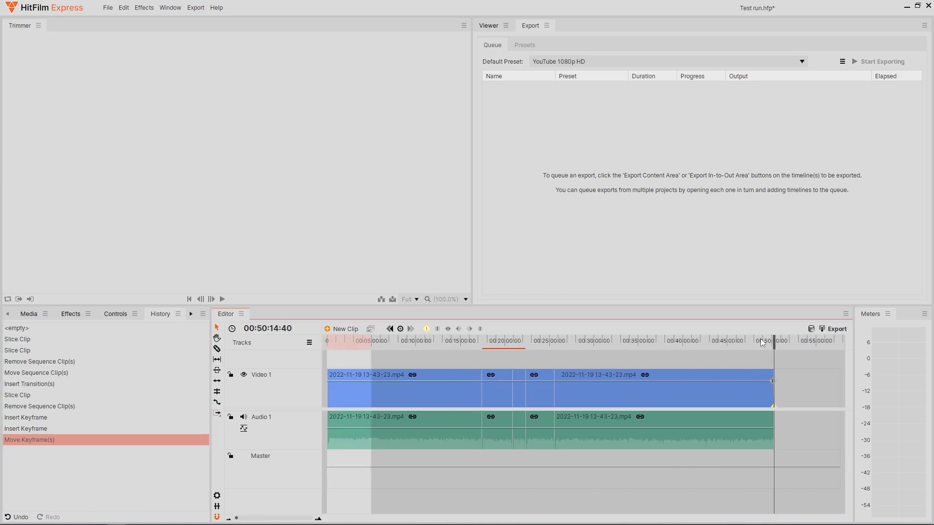
{"action": "left_click_drag", "start_coordinate": [772, 340], "coordinate": [652, 340]}
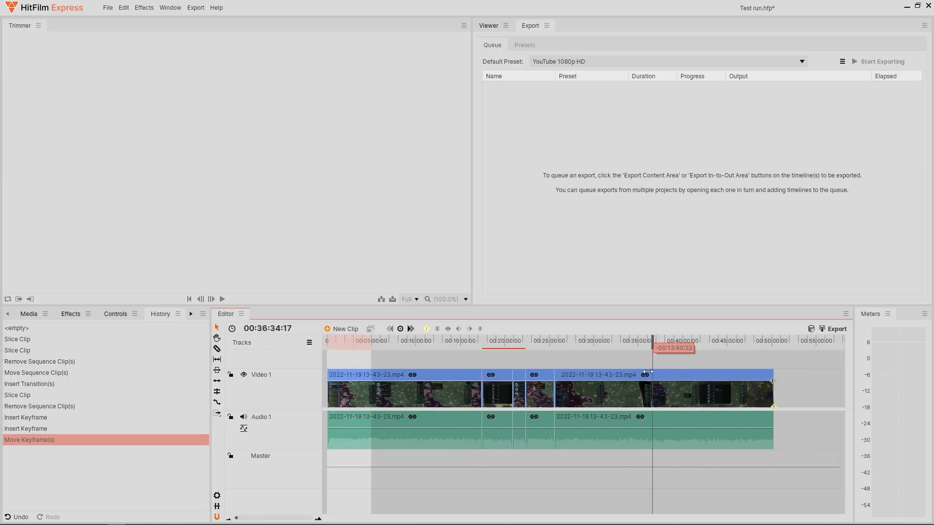
- Slice the clip near 00:36 with the Slice tool and delete the last piece
{"action": "left_click", "coordinate": [217, 349]}
{"action": "left_click", "coordinate": [650, 375]}
{"action": "left_click_drag", "start_coordinate": [652, 340], "coordinate": [612, 340]}
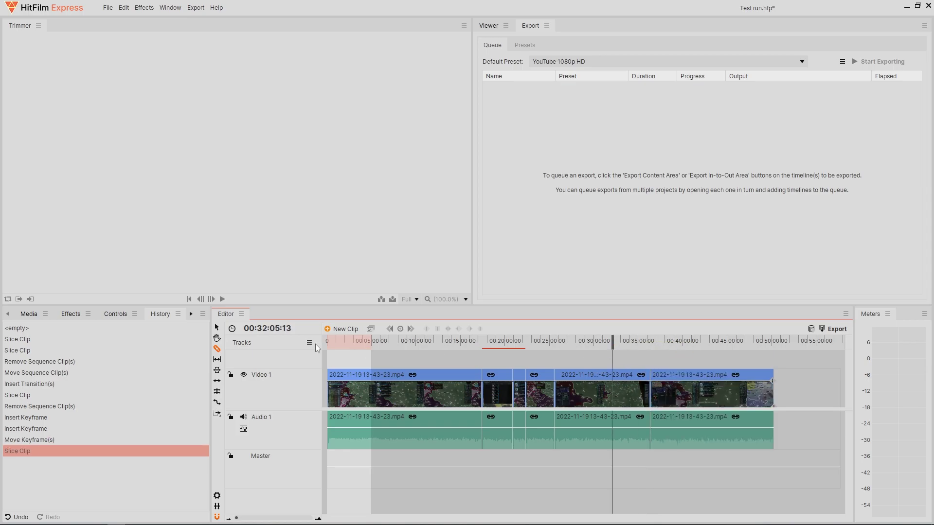
{"action": "left_click", "coordinate": [664, 392]}
{"action": "key", "text": "Delete"}
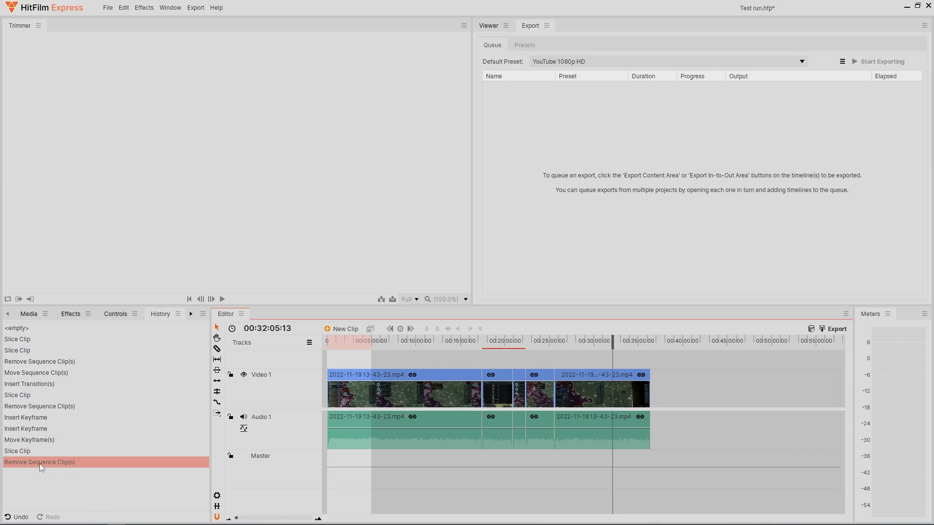
- Undo and redo via History entries, ending on Move Keyframe(s) before the final slice
{"action": "left_click", "coordinate": [40, 451]}
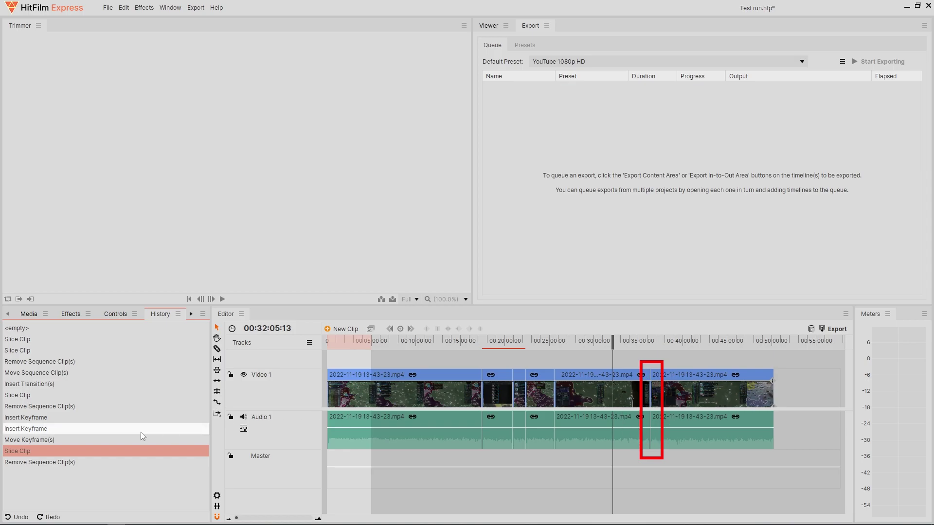
{"action": "left_click", "coordinate": [94, 440]}
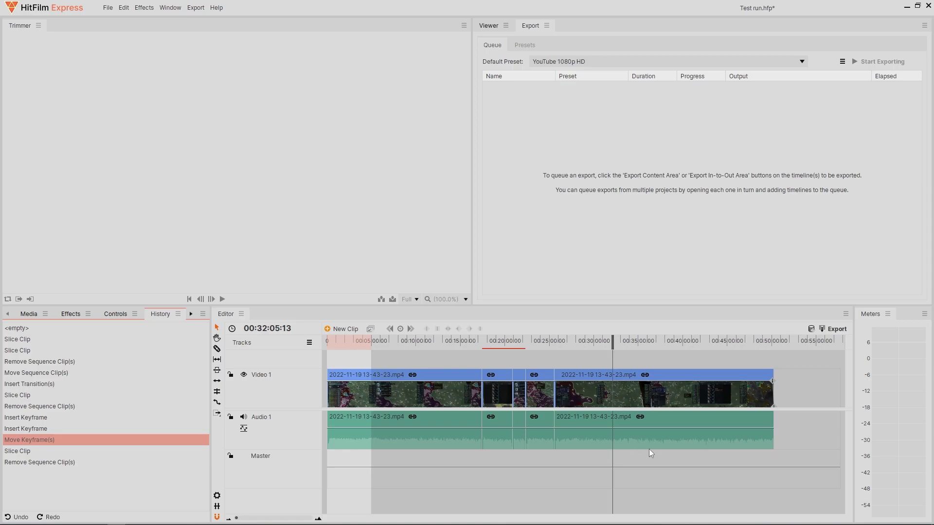
{"action": "left_click", "coordinate": [48, 451]}
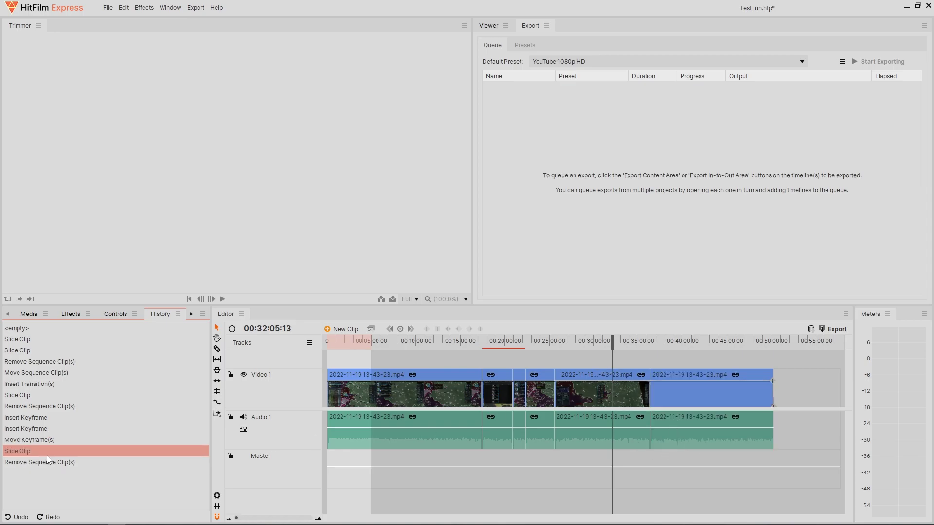
{"action": "key", "text": "ctrl+y"}
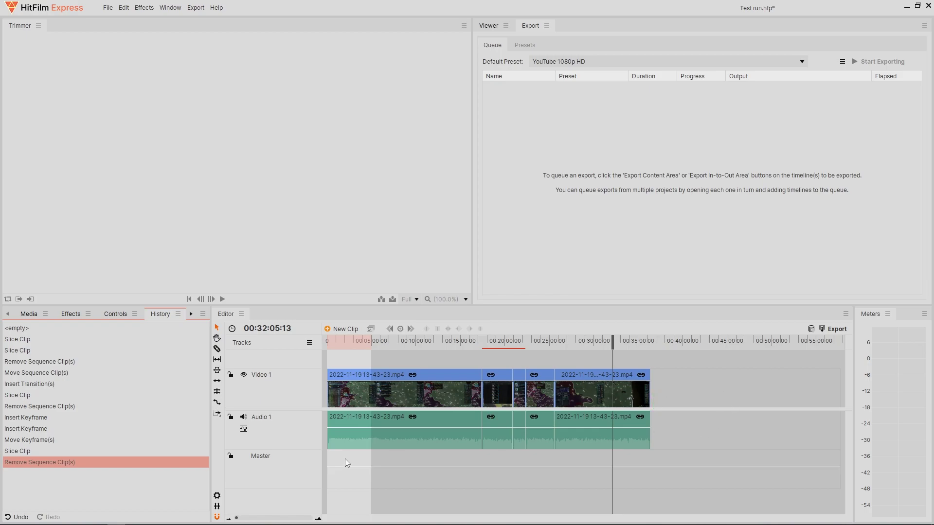
{"action": "left_click", "coordinate": [28, 452]}
{"action": "left_click", "coordinate": [29, 440]}
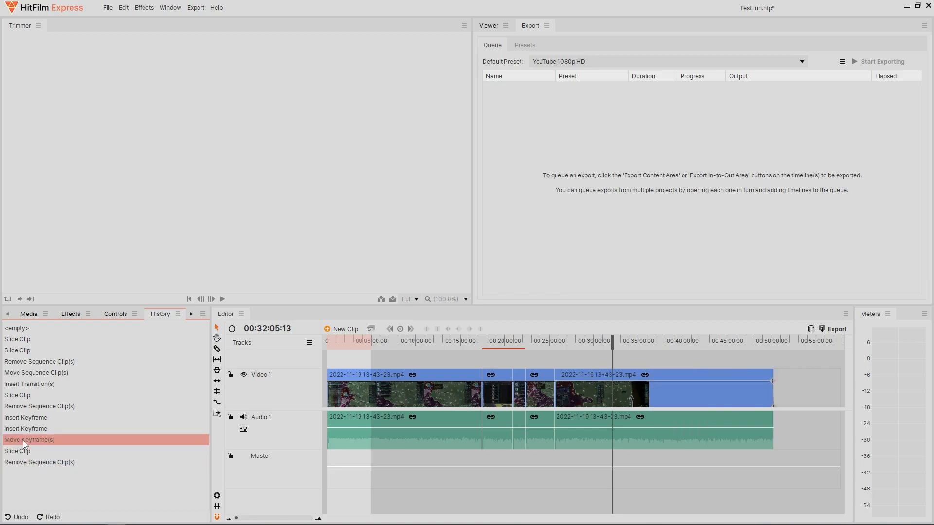
{"action": "mouse_move", "coordinate": [612, 340]}
{"action": "left_mouse_down"}
{"action": "mouse_move", "coordinate": [697, 341]}
{"action": "mouse_move", "coordinate": [768, 358]}
{"action": "left_mouse_up"}
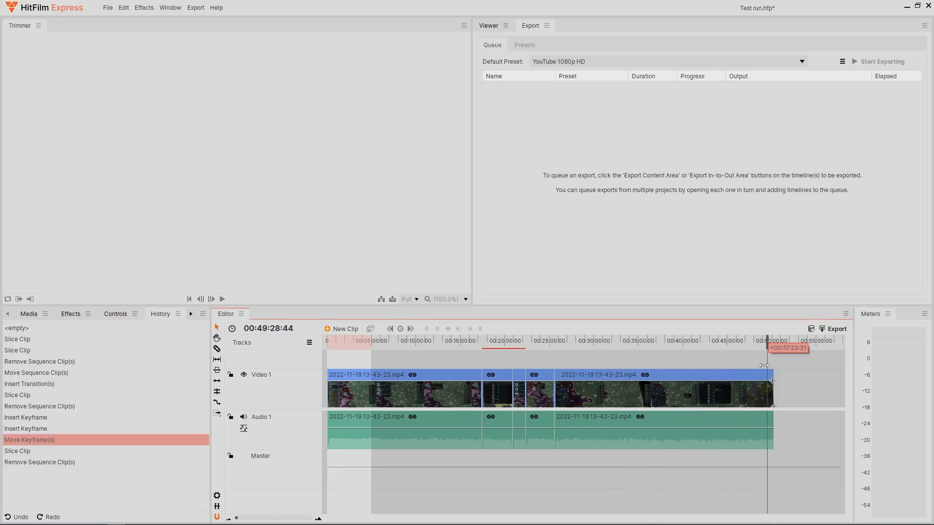